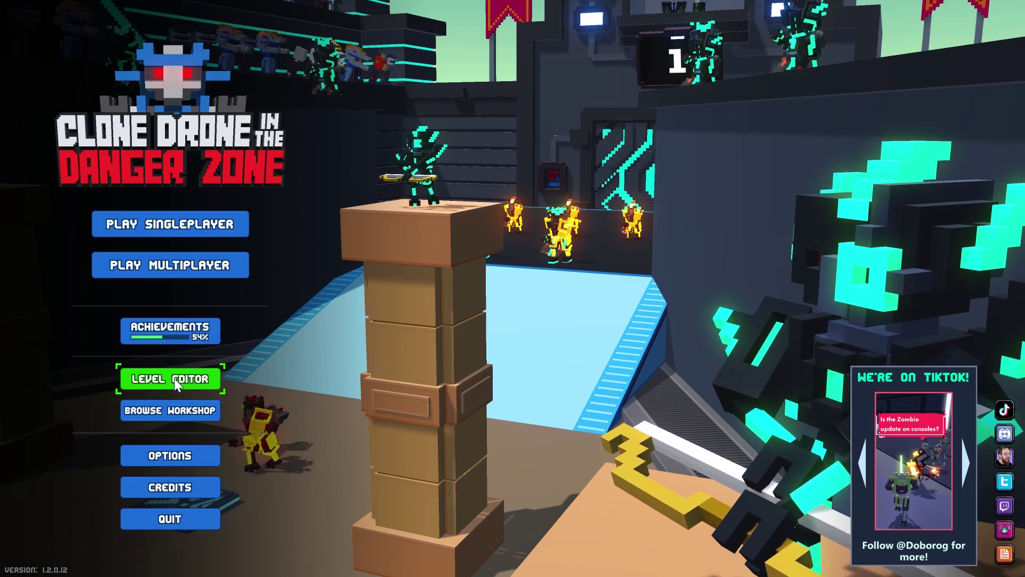
Step: Open the level editor and examine the red-trimmed platform and surrounding arena at several zoom levels and angles
click(174, 378)
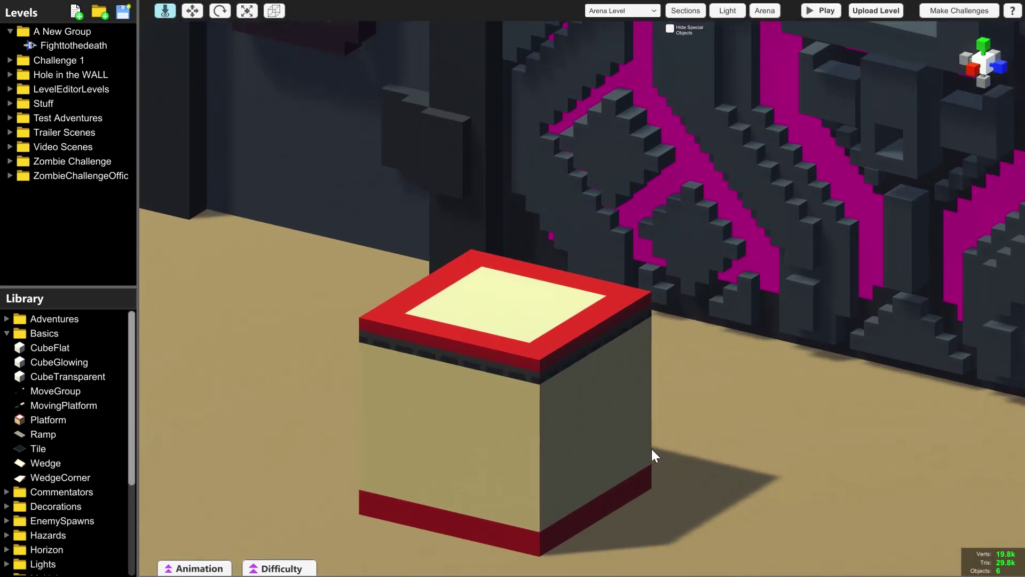
scroll(652, 449, down, 5)
scroll(665, 463, up, 6)
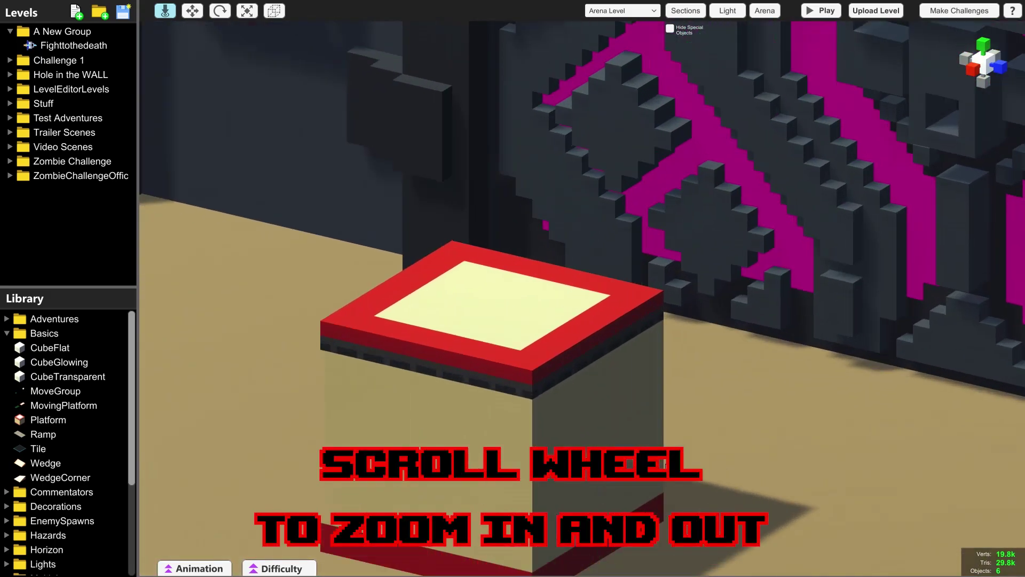
scroll(666, 464, down, 3)
scroll(663, 473, up, 2)
scroll(657, 482, down, 3)
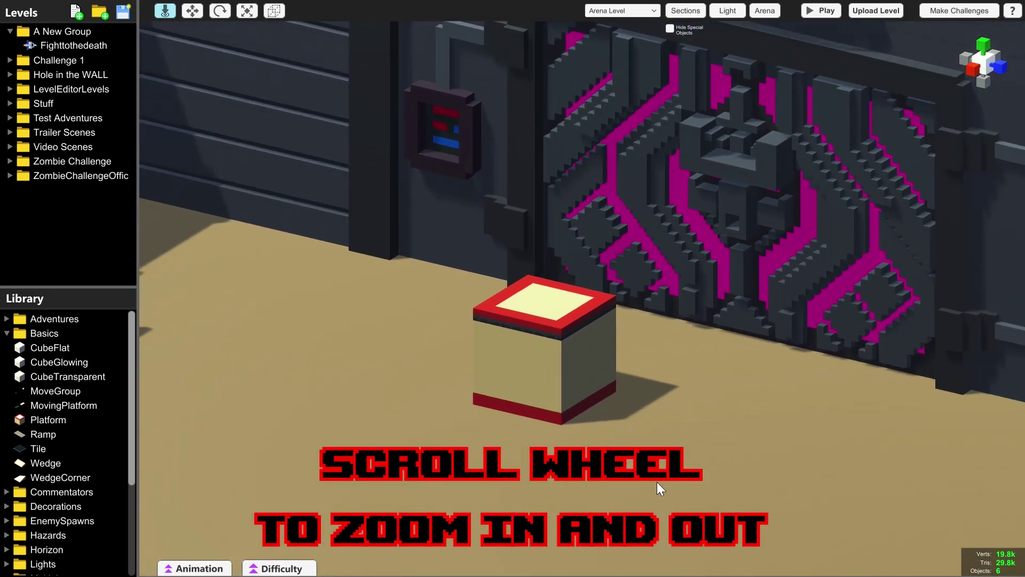
scroll(657, 482, up, 5)
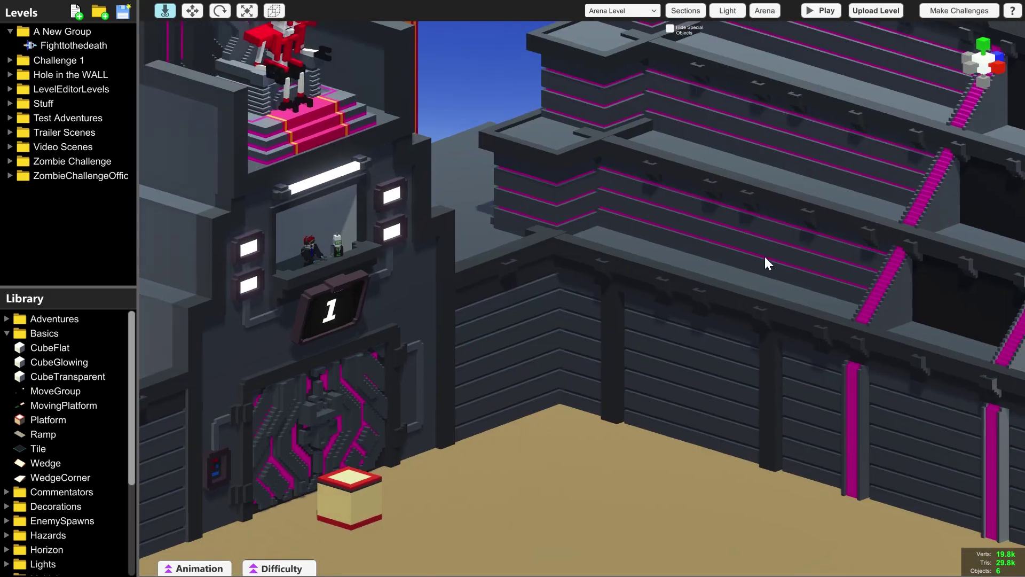
right_drag(764, 255, 551, 270)
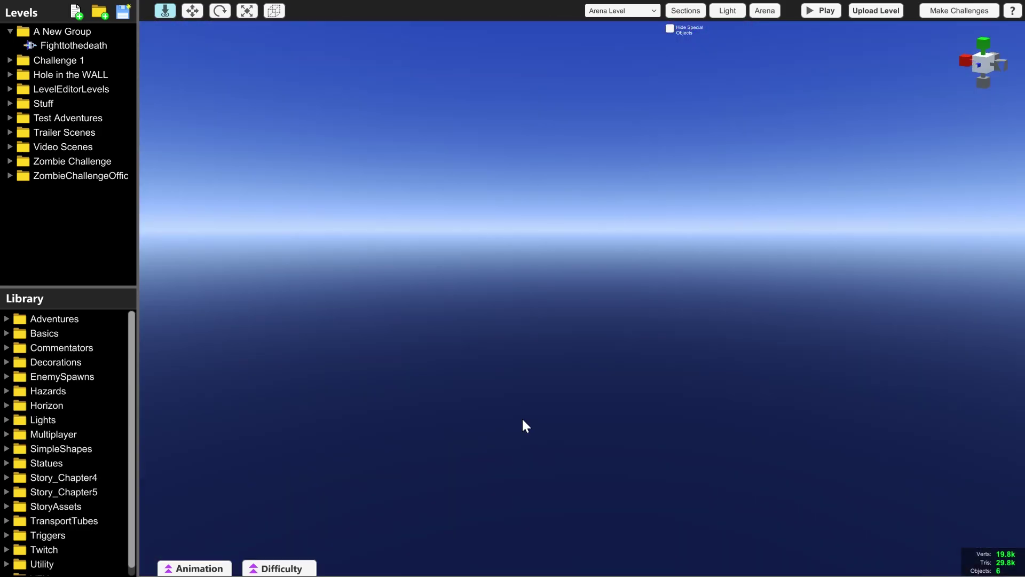
Step: Open the arena settings and bring the camera back to the arena
click(763, 10)
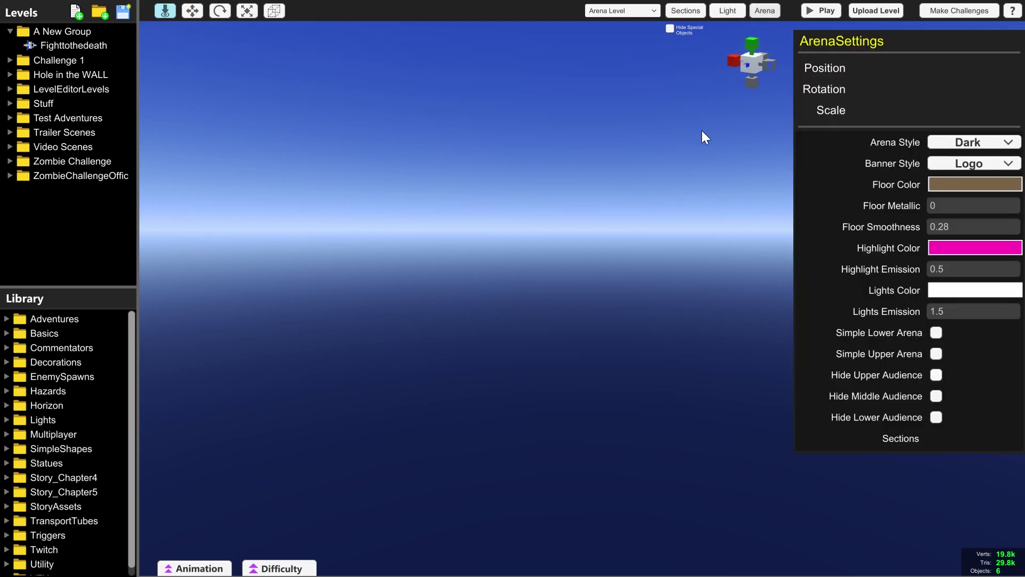
key(shift+f)
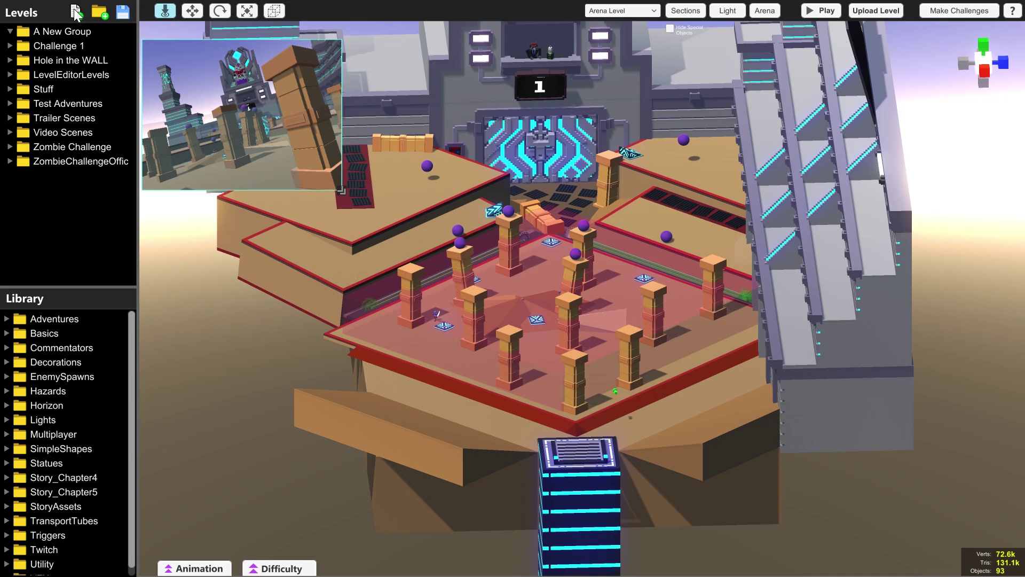
Step: Create a new level in A New Group and name it "Fight to the death"
click(75, 12)
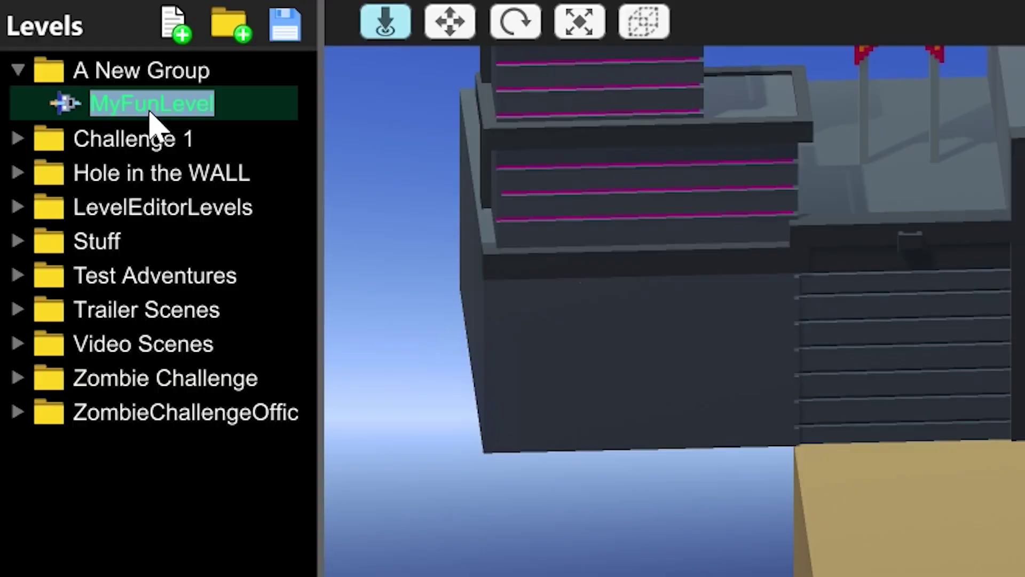
text(Fight to the death)
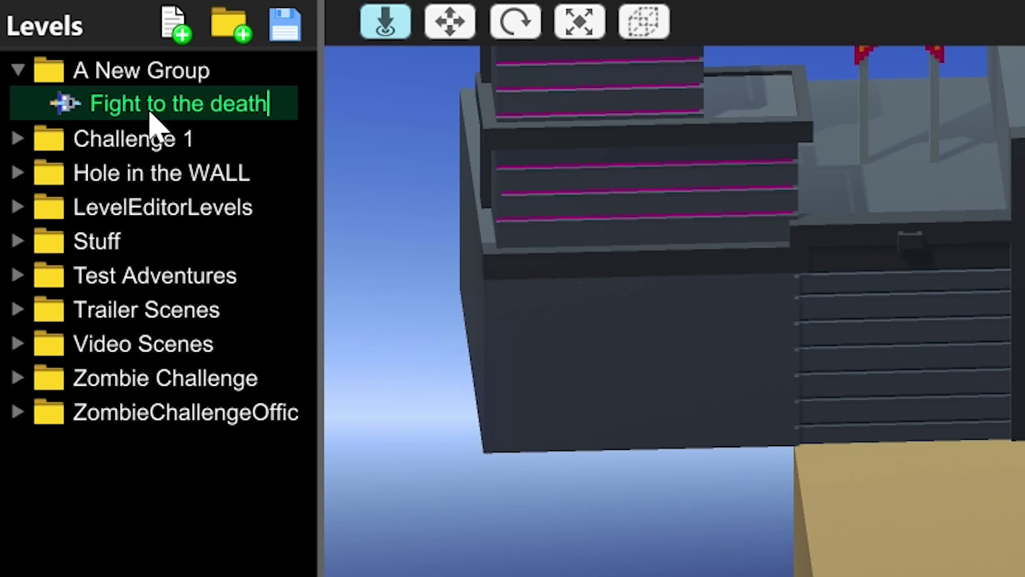
key(Return)
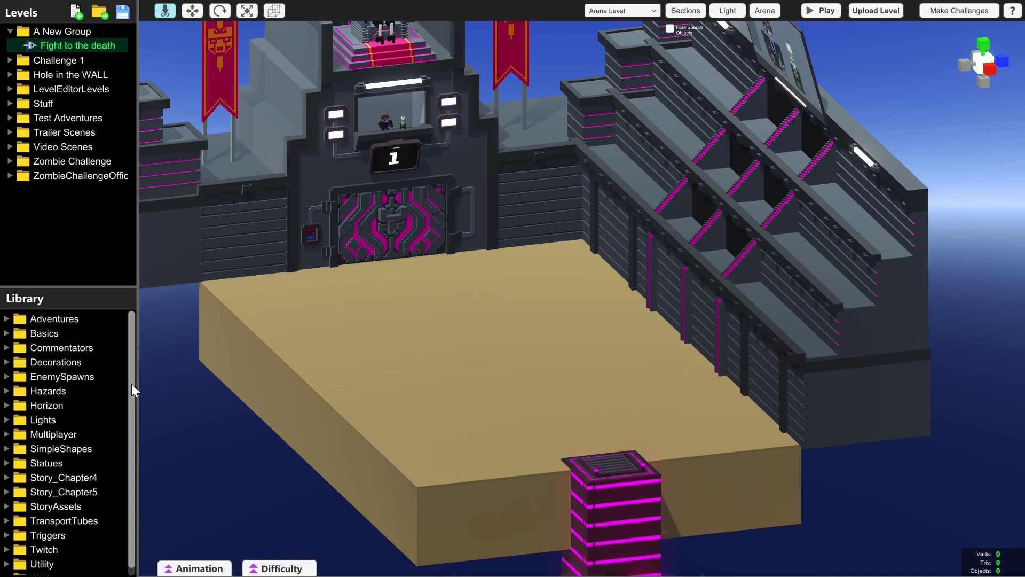
Step: Browse the EnemySpawns category of the library and place a library object on the arena floor
mouse_move(131, 384)
mouse_down()
mouse_move(129, 413)
mouse_move(130, 381)
mouse_up()
click(7, 377)
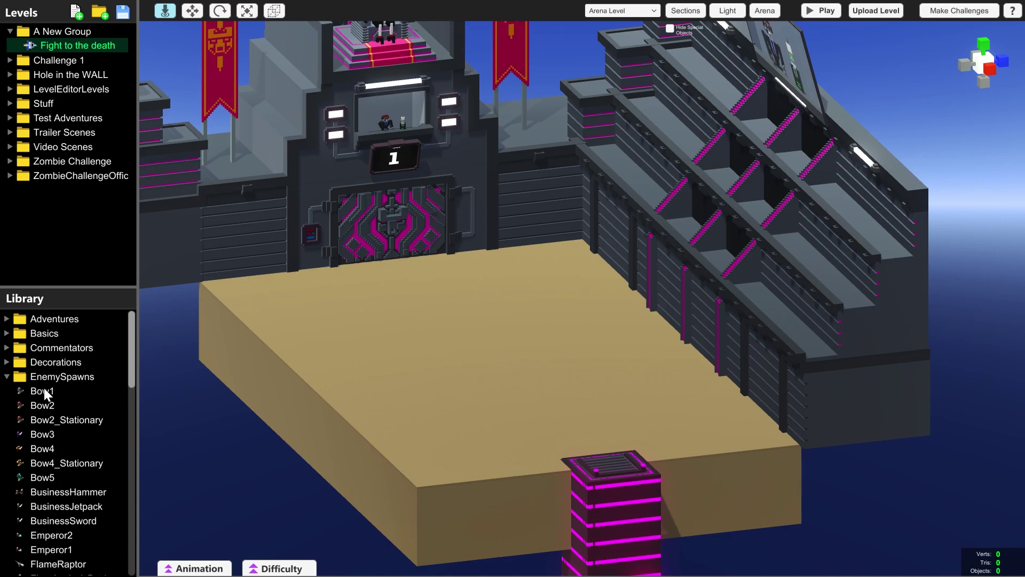
scroll(47, 391, down, 5)
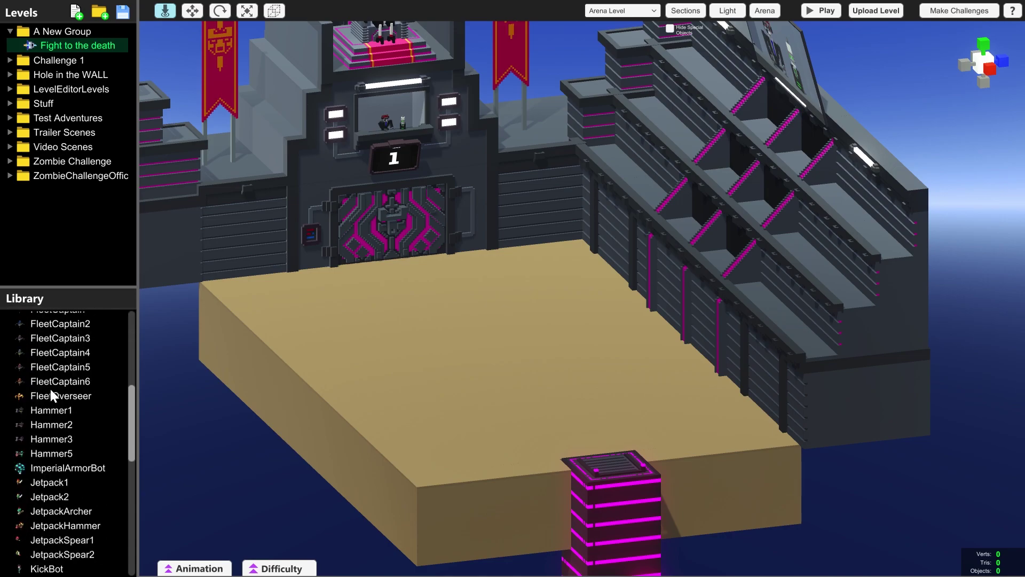
scroll(50, 393, down, 2)
scroll(43, 376, up, 7)
drag(35, 362, 611, 356)
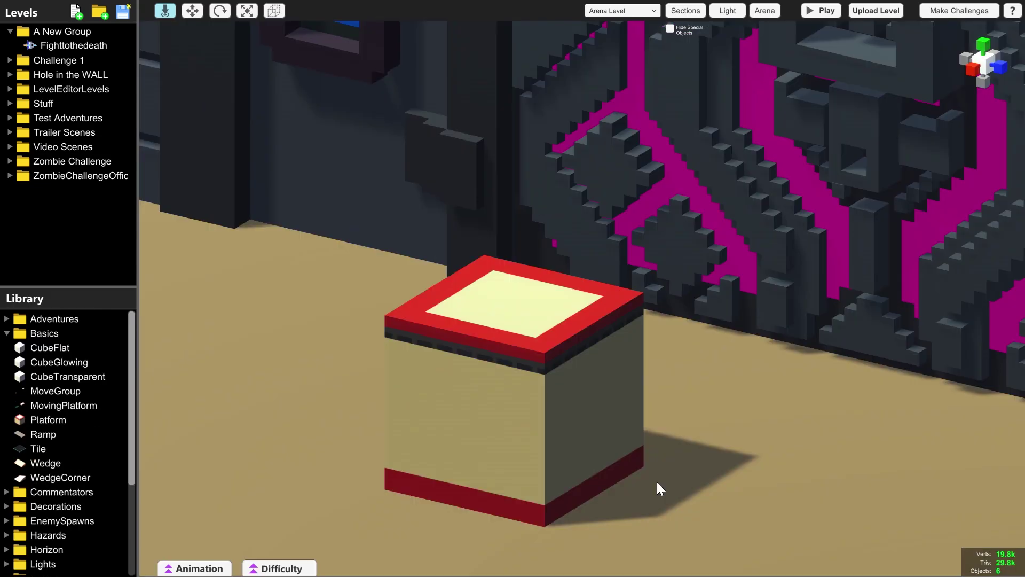
Step: Place the first Bow1 enemy on top of the glowing magenta block's near end, at about X 77.26, Z -17.1
scroll(659, 481, up, 7)
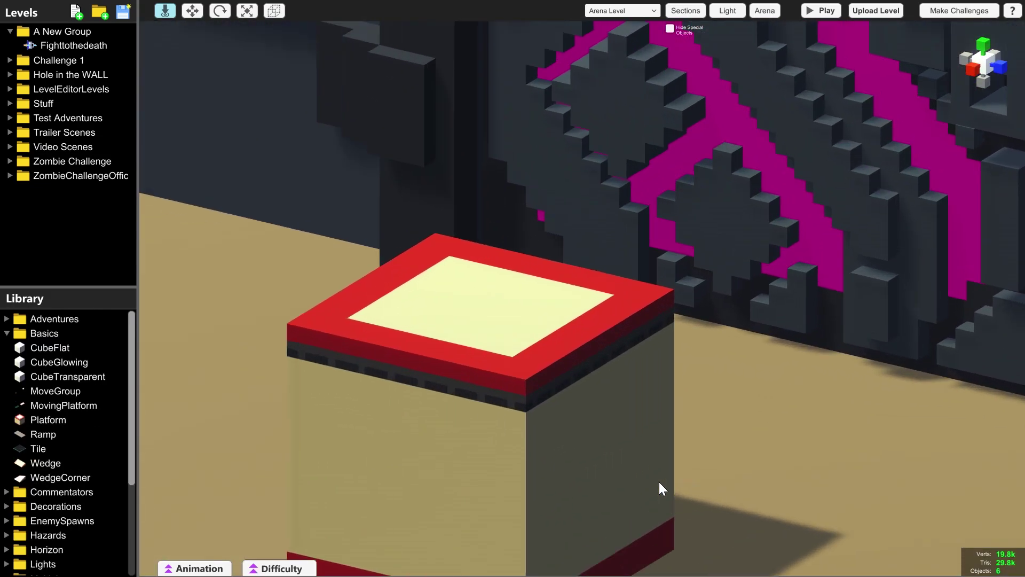
scroll(660, 481, down, 6)
click(566, 369)
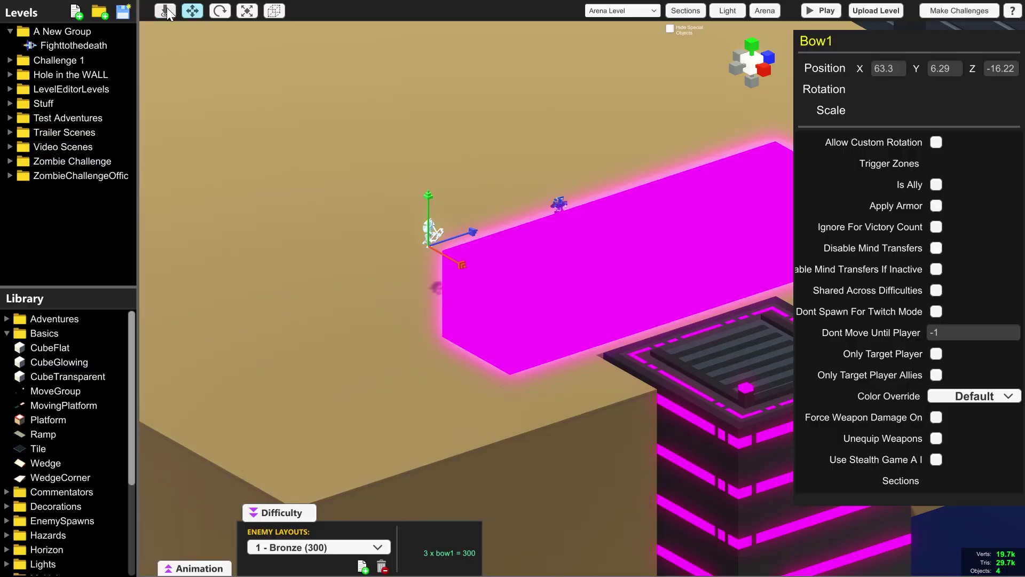
click(166, 11)
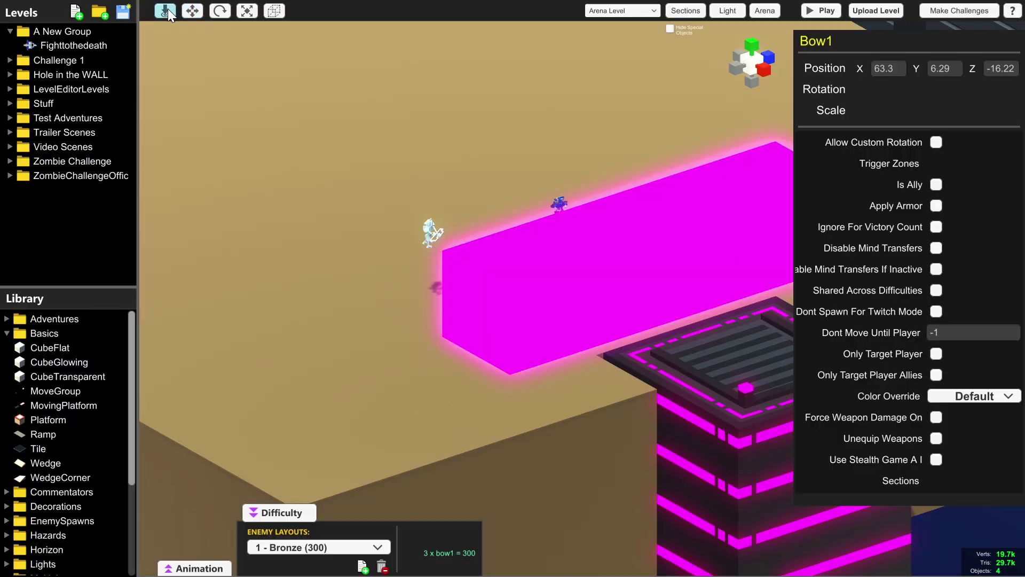
mouse_move(428, 273)
mouse_down()
mouse_move(422, 293)
mouse_move(408, 246)
mouse_move(374, 342)
mouse_move(398, 317)
mouse_move(368, 282)
mouse_move(379, 314)
mouse_move(320, 410)
mouse_move(393, 391)
mouse_move(392, 350)
mouse_move(422, 360)
mouse_move(515, 352)
mouse_move(407, 217)
mouse_move(436, 285)
mouse_up()
drag(436, 286, 457, 296)
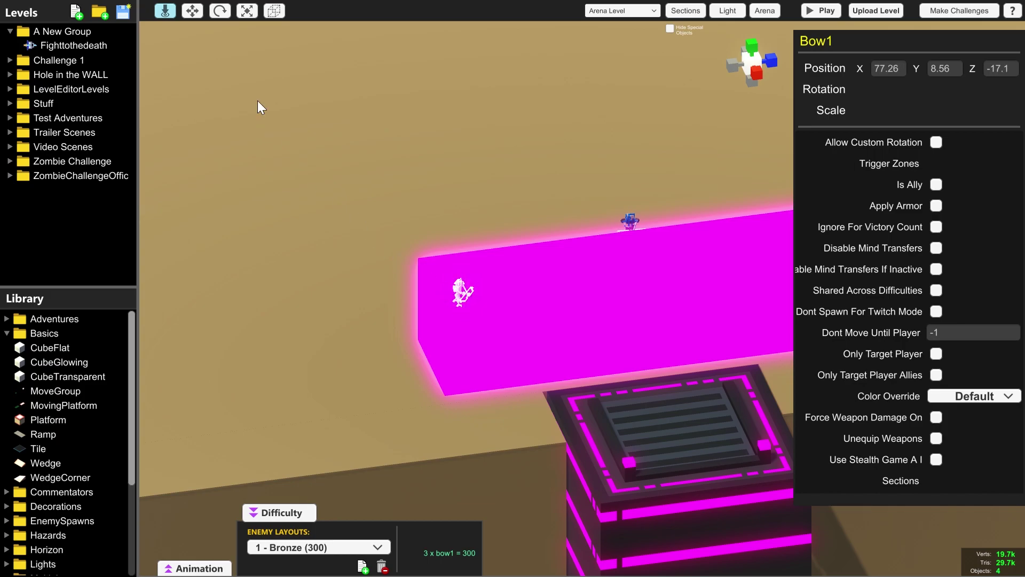
Step: Place the other two Bow1 enemies on top of the block, at its middle (Z about -1.33) and far end (Z about 16.91)
alt+drag(396, 279, 236, 362)
middle_drag(458, 321, 369, 346)
drag(621, 253, 493, 298)
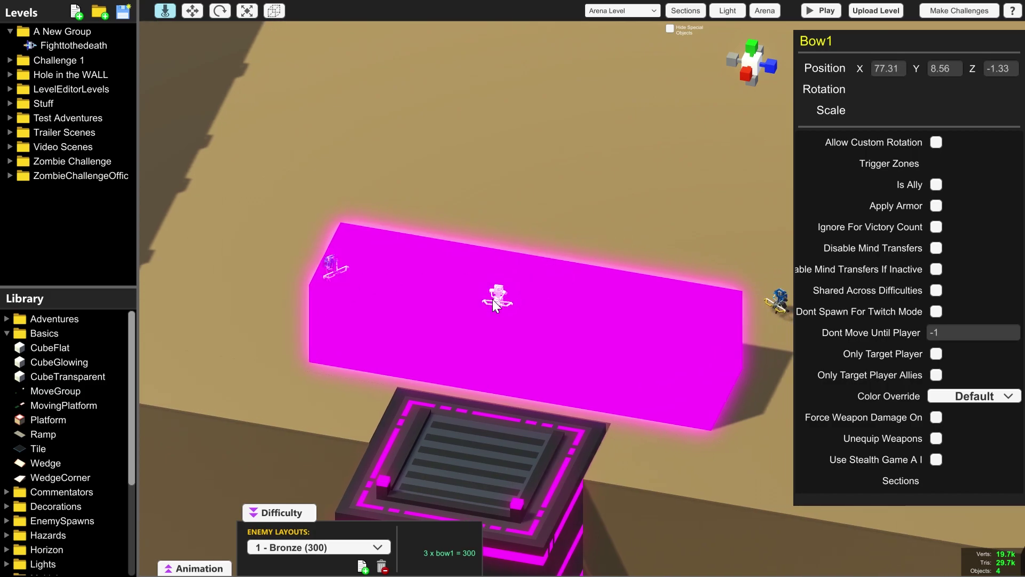
click(758, 304)
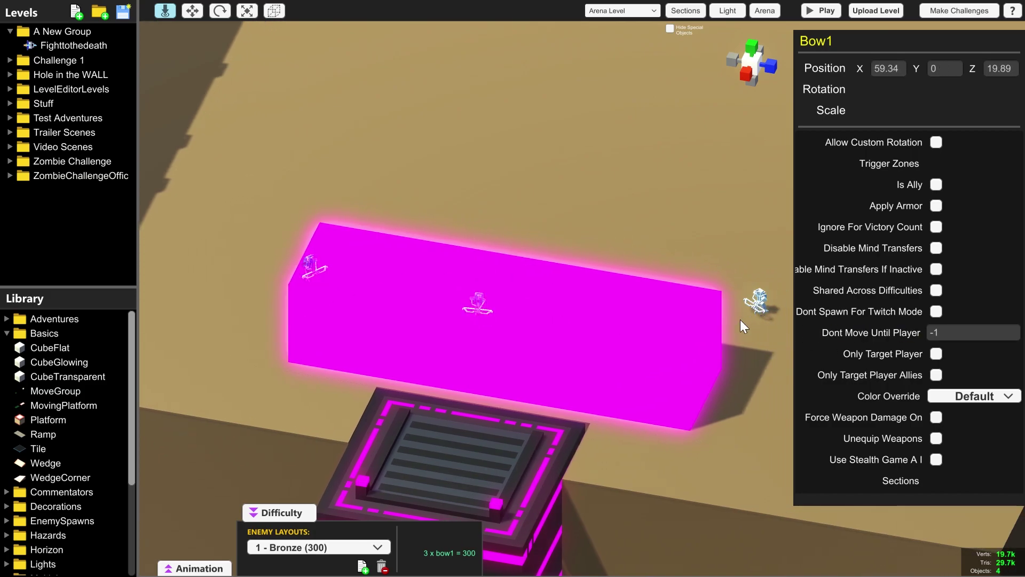
drag(760, 314, 676, 330)
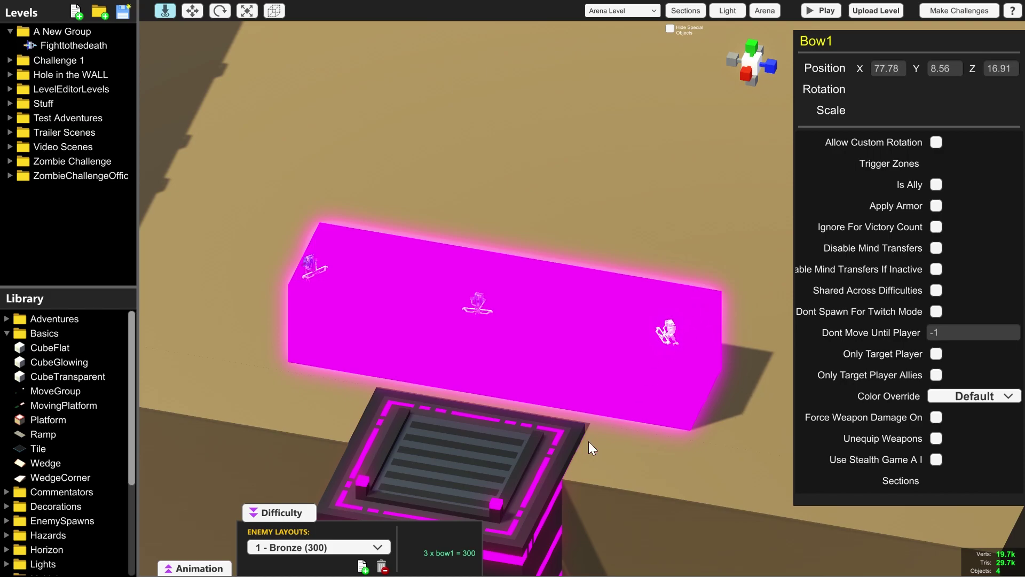
Step: Shift the CubeGlowing block behind the three bow enemies along its axes with the Move tool
alt+right_drag(589, 441, 343, 299)
click(192, 11)
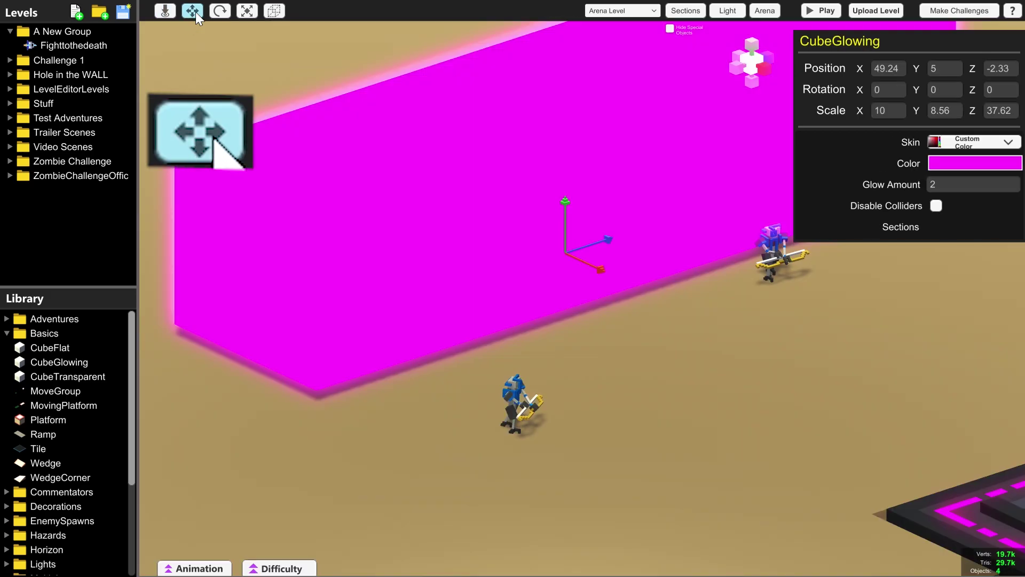
drag(563, 240, 559, 84)
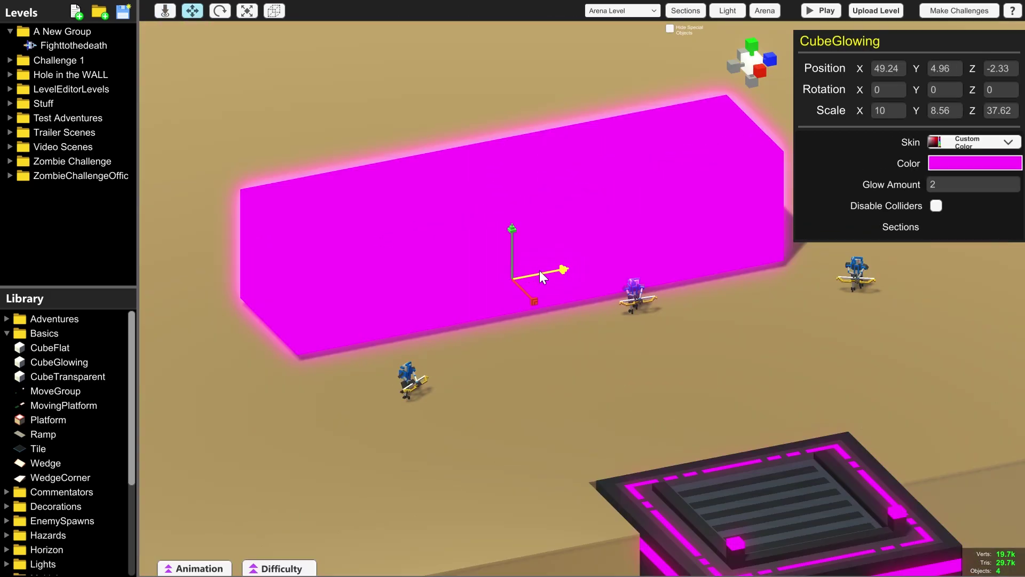
mouse_move(539, 270)
mouse_down()
mouse_move(546, 318)
mouse_move(550, 273)
mouse_up()
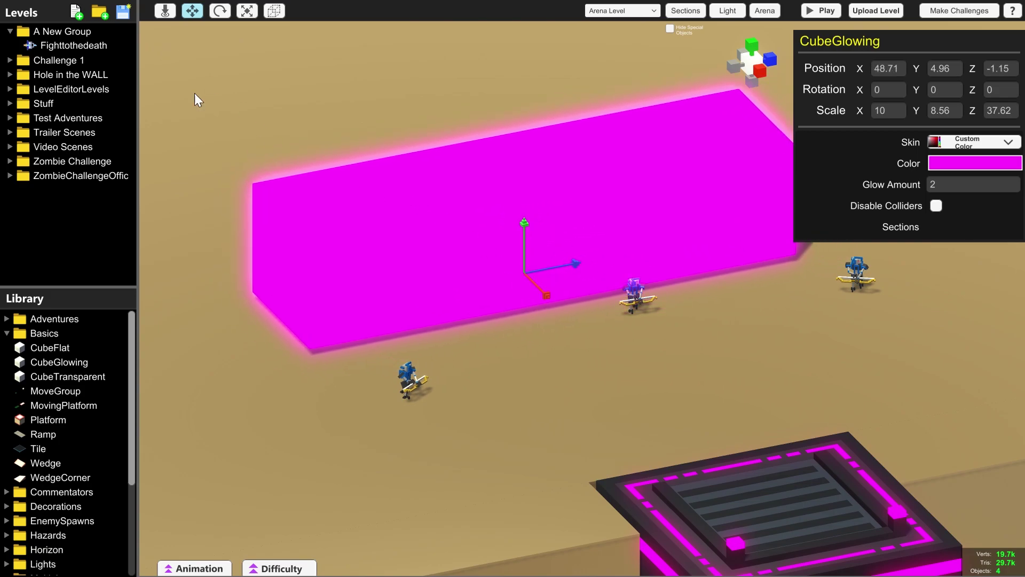
drag(594, 246, 593, 304)
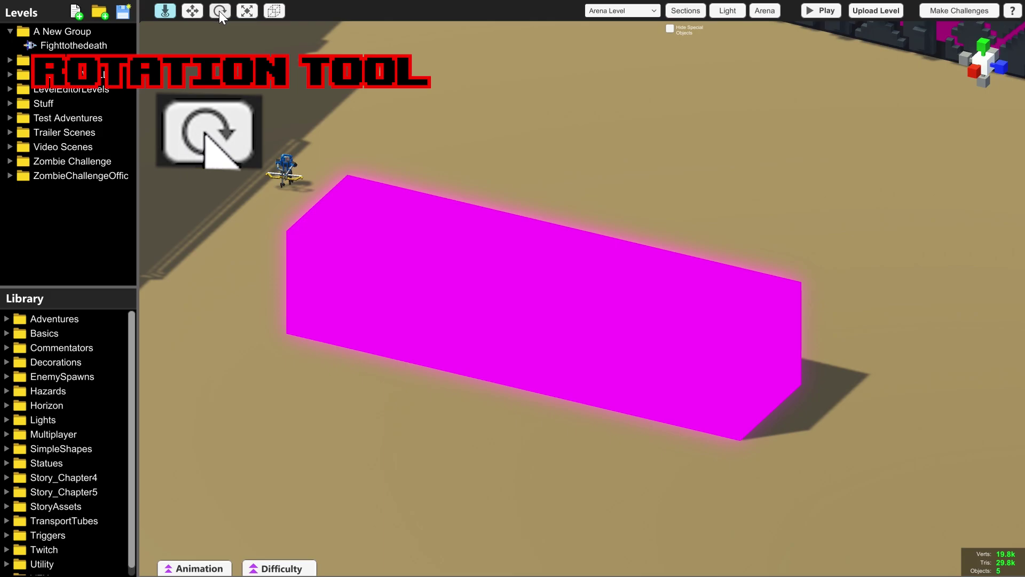
Step: Rotate the long CubeGlowing block about its vertical axis with the Rotation tool
click(220, 11)
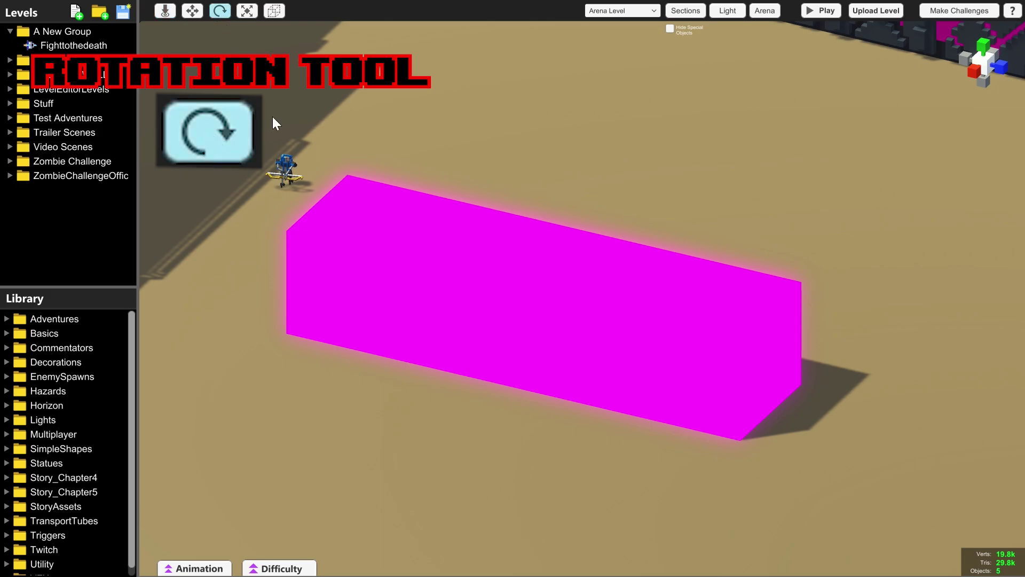
click(480, 275)
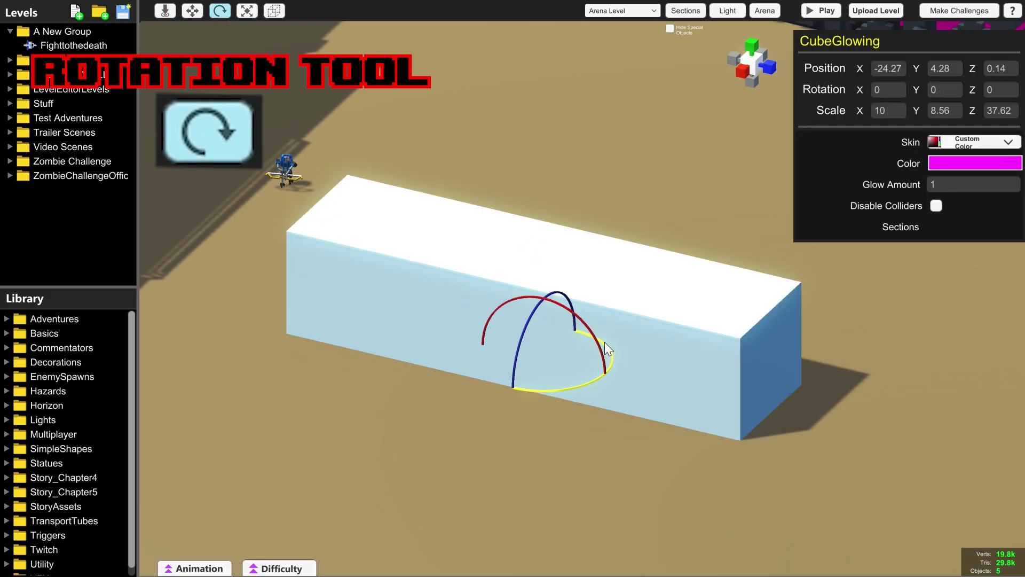
drag(585, 384, 522, 244)
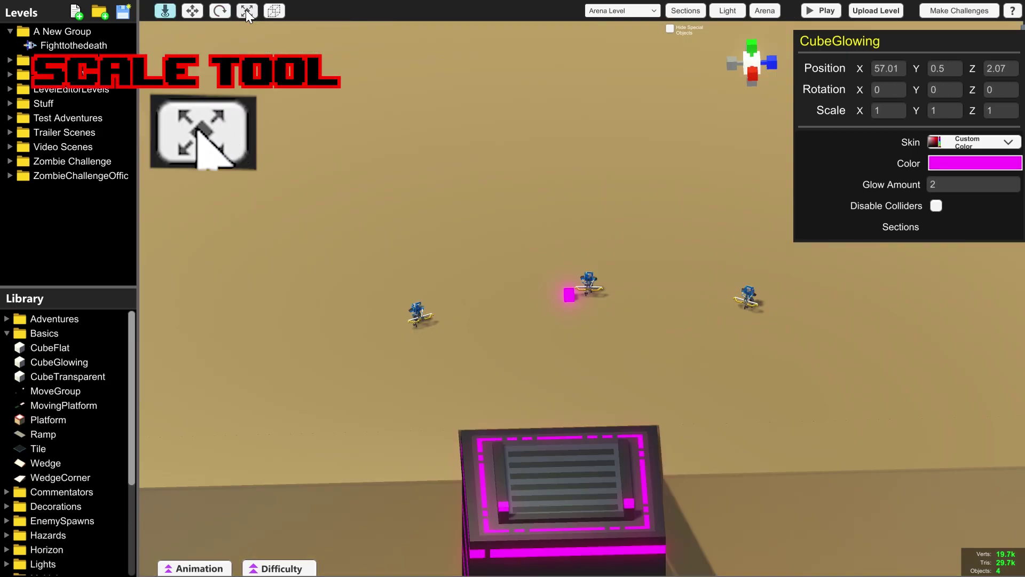
Step: Scale the small CubeGlowing into a long block about 5.59 deep and 11.24 high, stretching it lengthwise past 25.4
click(247, 10)
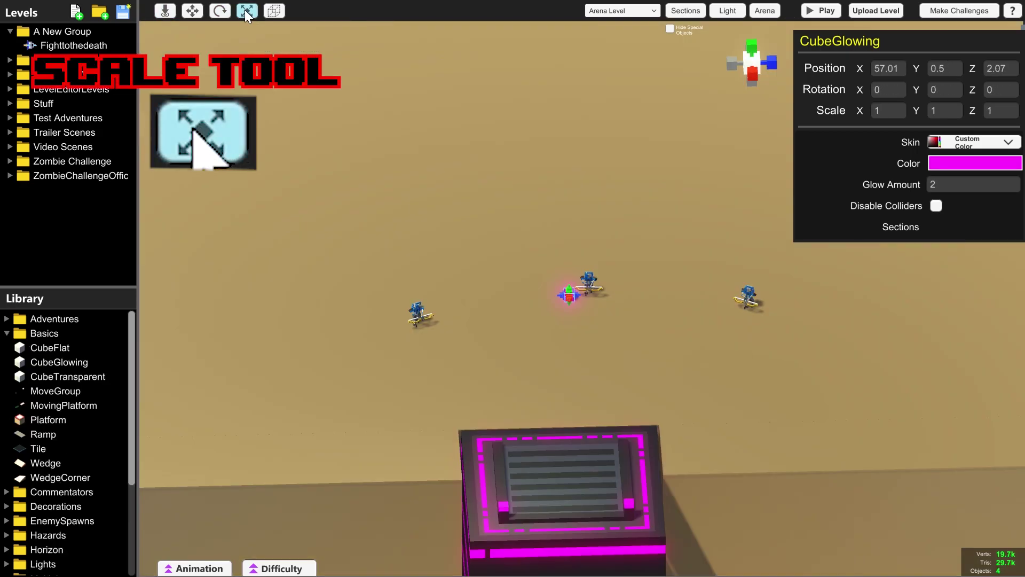
drag(561, 295, 318, 301)
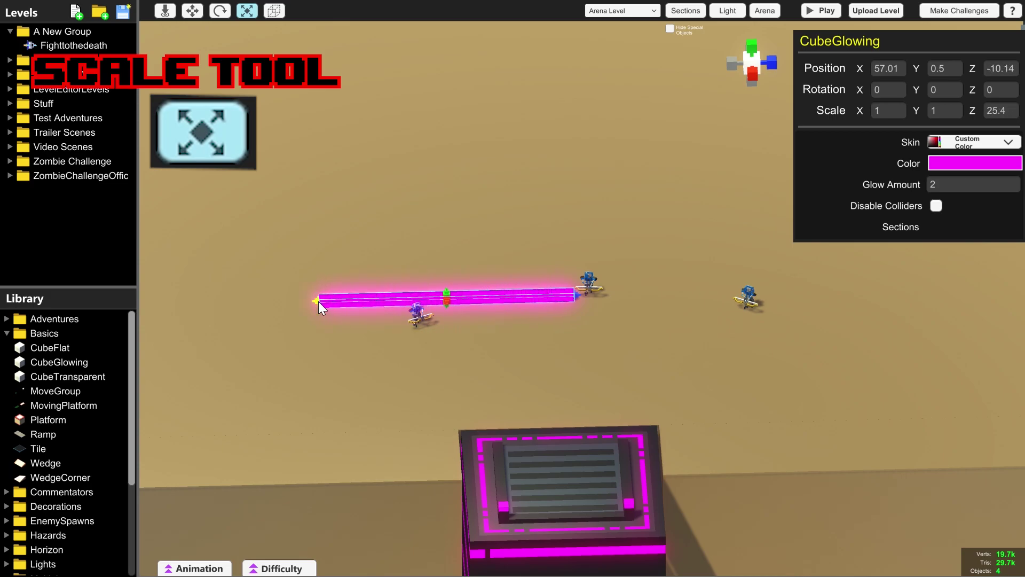
drag(446, 291, 456, 218)
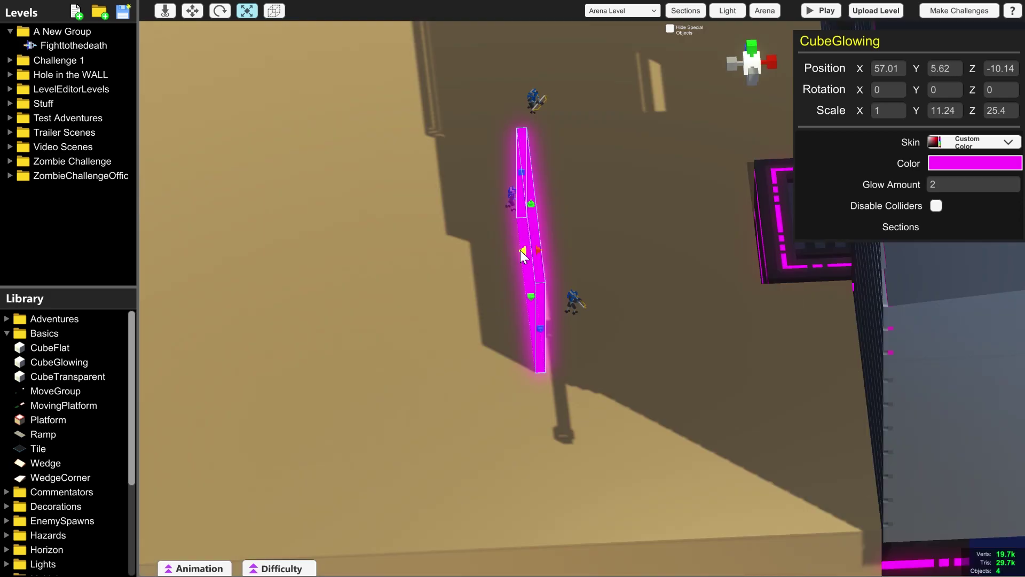
drag(520, 250, 480, 259)
right_drag(657, 334, 269, 321)
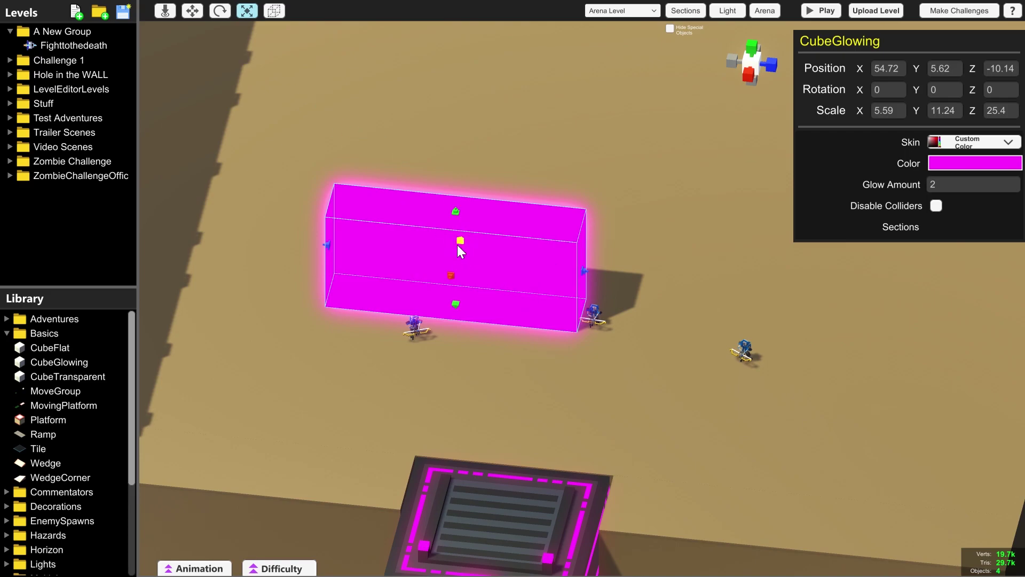
drag(327, 247, 281, 240)
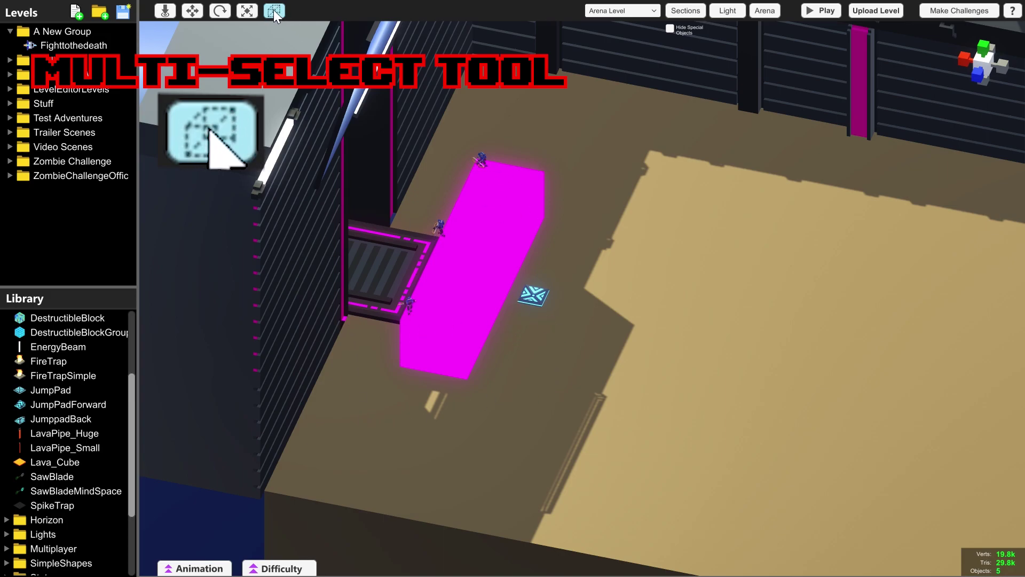
Step: Select the long block, the three bow enemies and the player spawn together with Multi-Select and move them away from the elevator along X
drag(341, 140, 362, 197)
drag(412, 360, 619, 392)
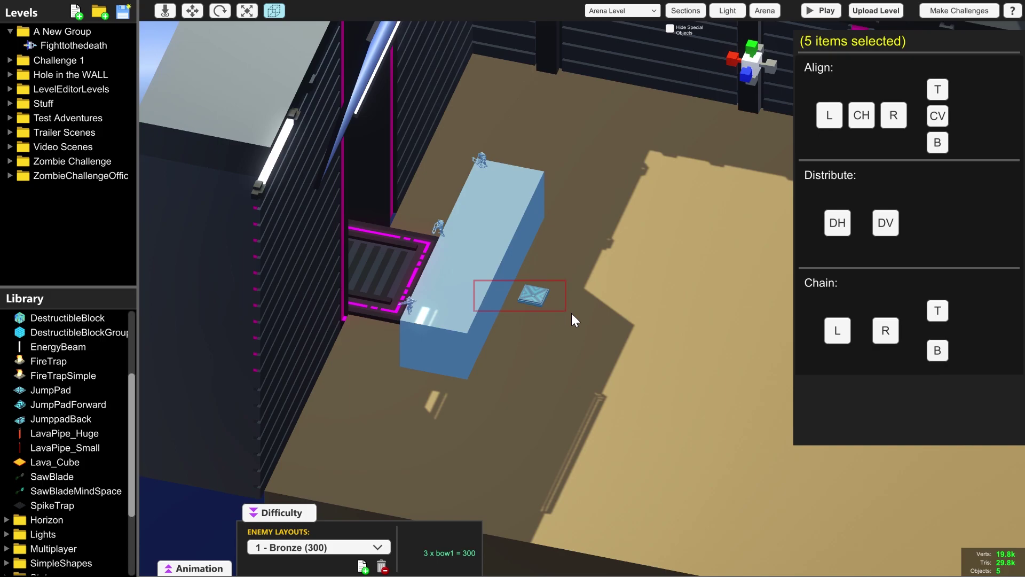
drag(572, 320, 654, 400)
click(196, 12)
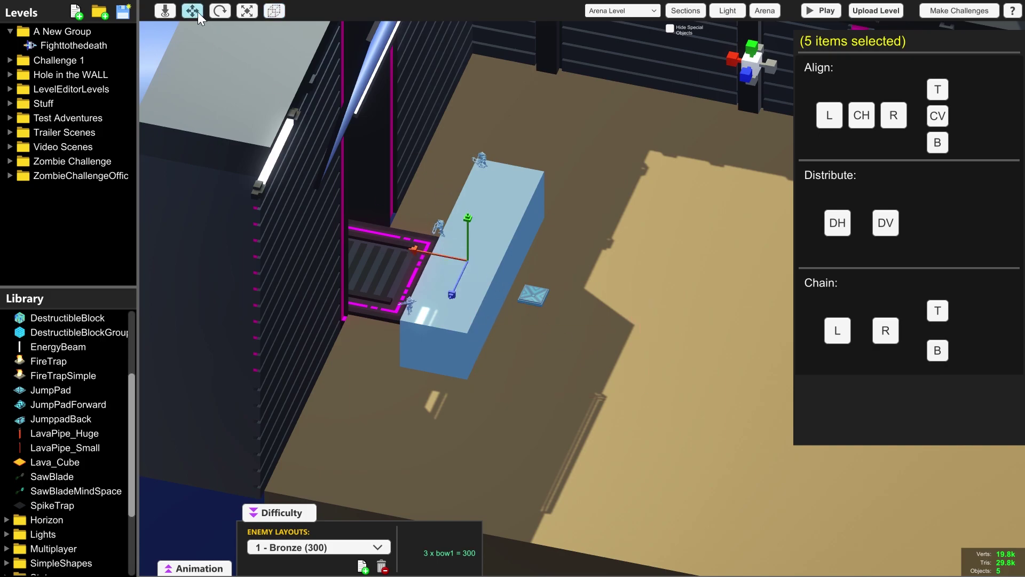
key(d)
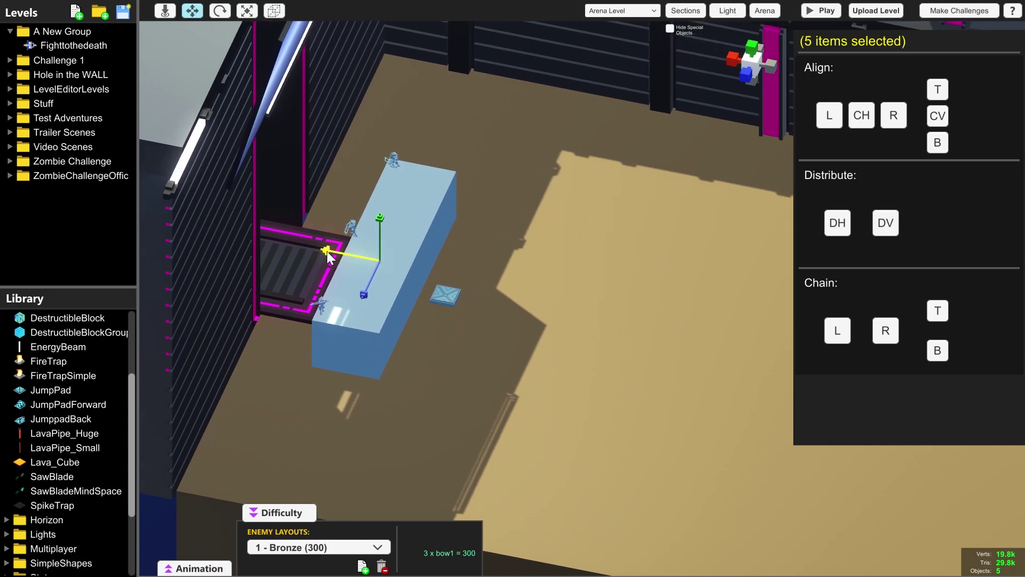
drag(327, 257, 578, 318)
key(d)
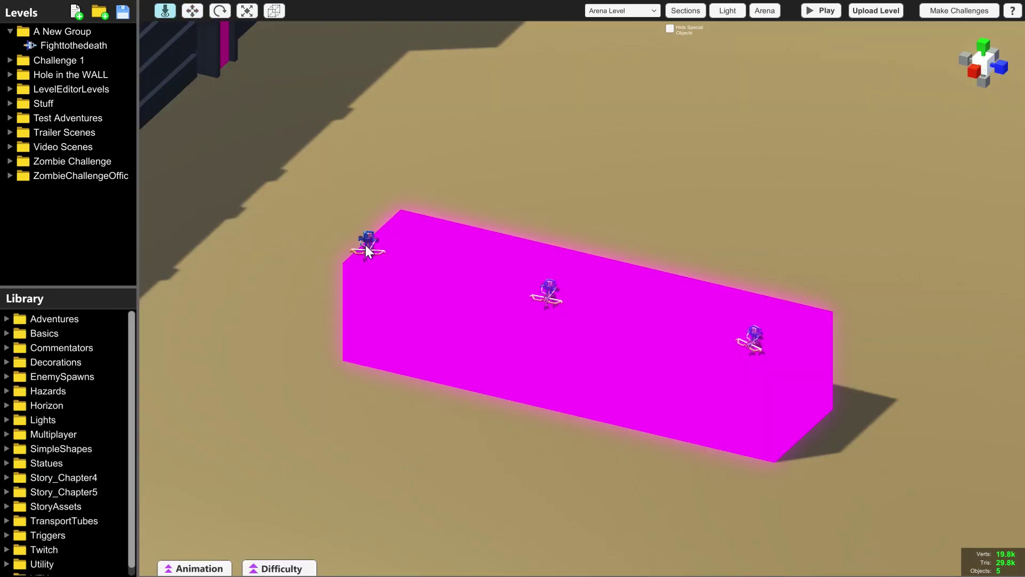
Step: Select two neighbouring bow enemies and the block together, leaving out the bow at the other end, and move them along the X axis
click(366, 243)
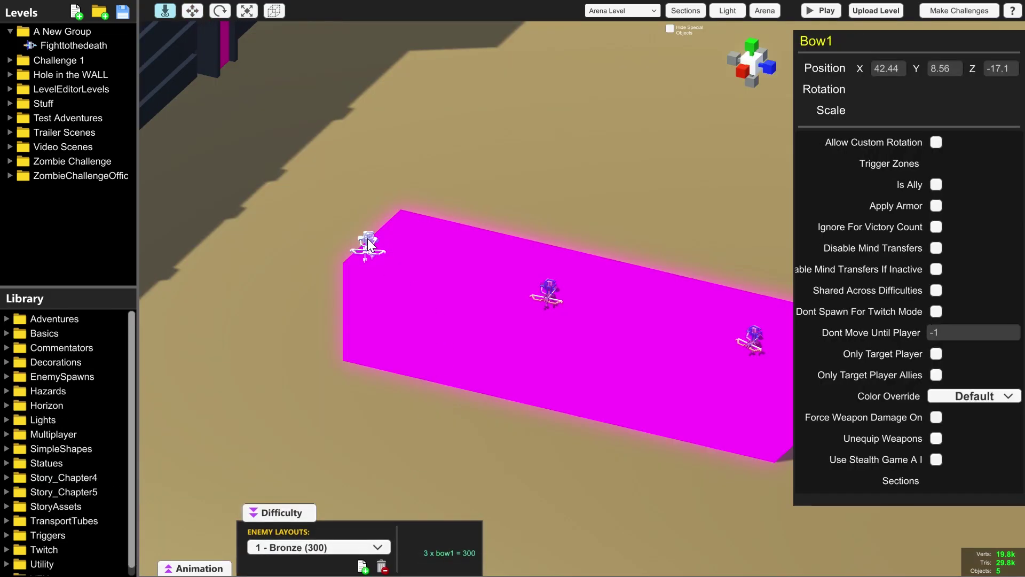
shift+click(549, 293)
shift+click(449, 290)
key(d)
click(192, 11)
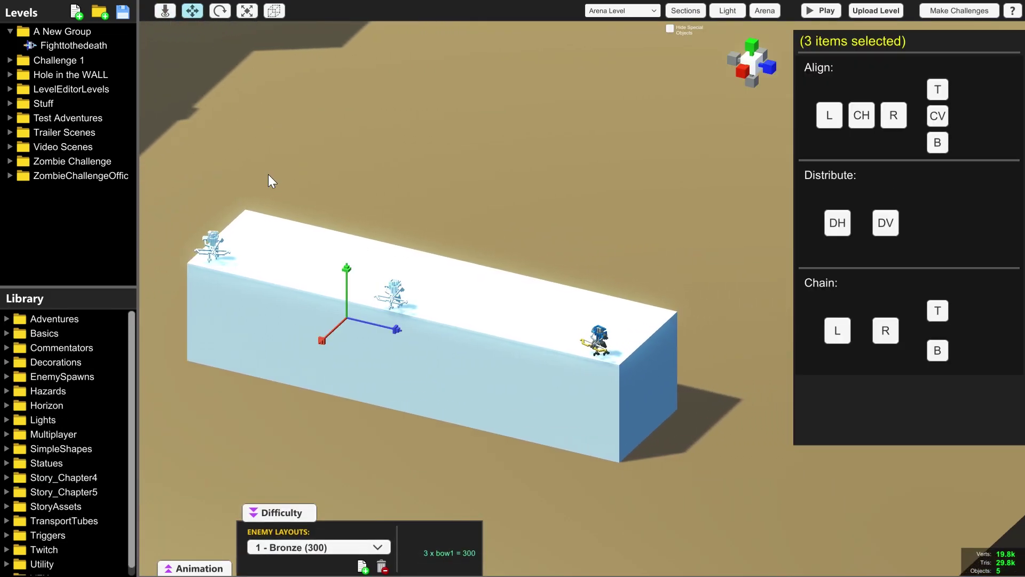
drag(328, 336, 337, 328)
click(493, 442)
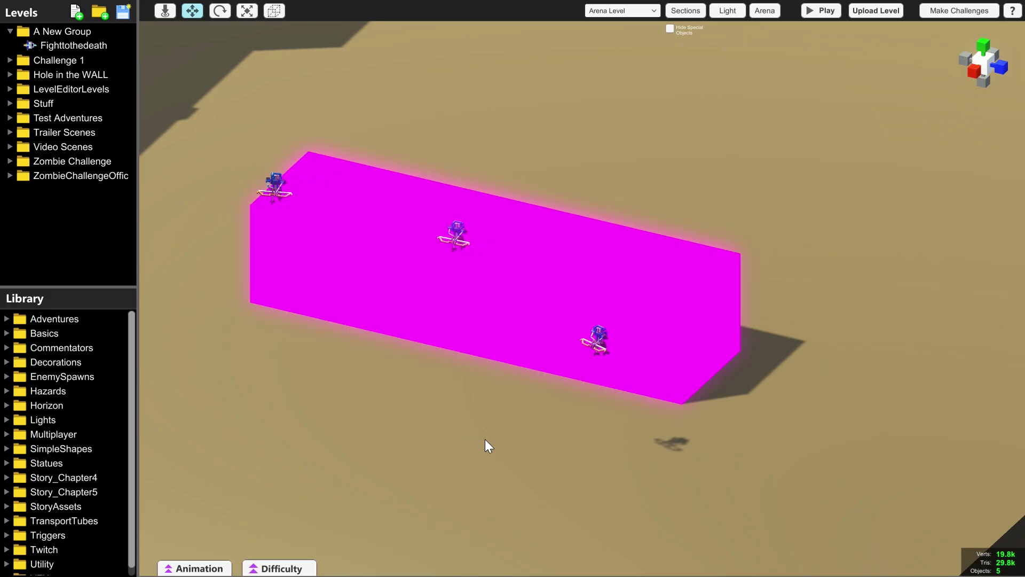
Step: Select the separated bow enemy together with the middle bow enemy and shift both with the Move tool
click(597, 336)
shift+click(456, 234)
drag(529, 274, 543, 214)
click(539, 433)
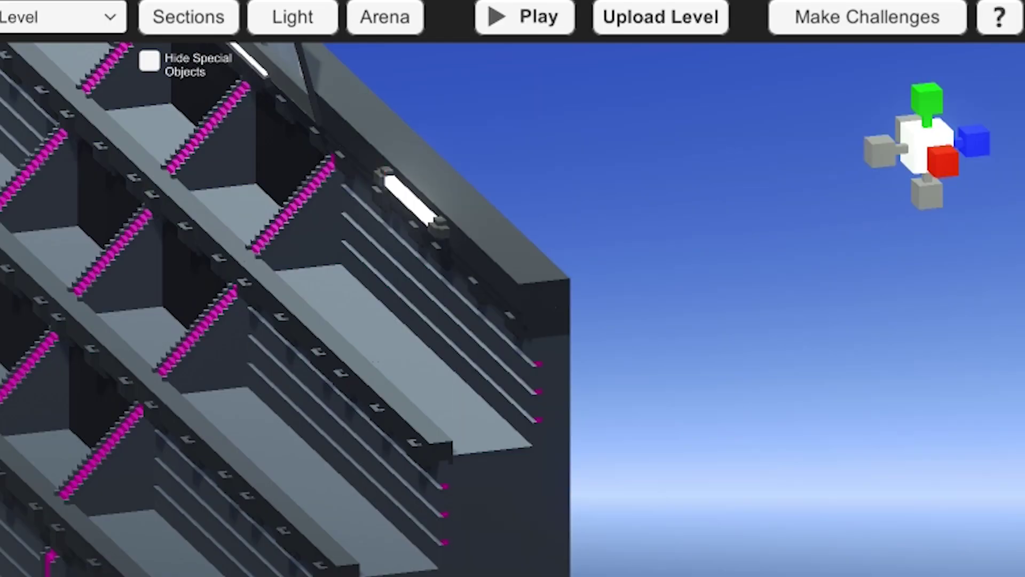
Step: Playtest the level, defeat the three bow enemies and return to the level editor
click(531, 18)
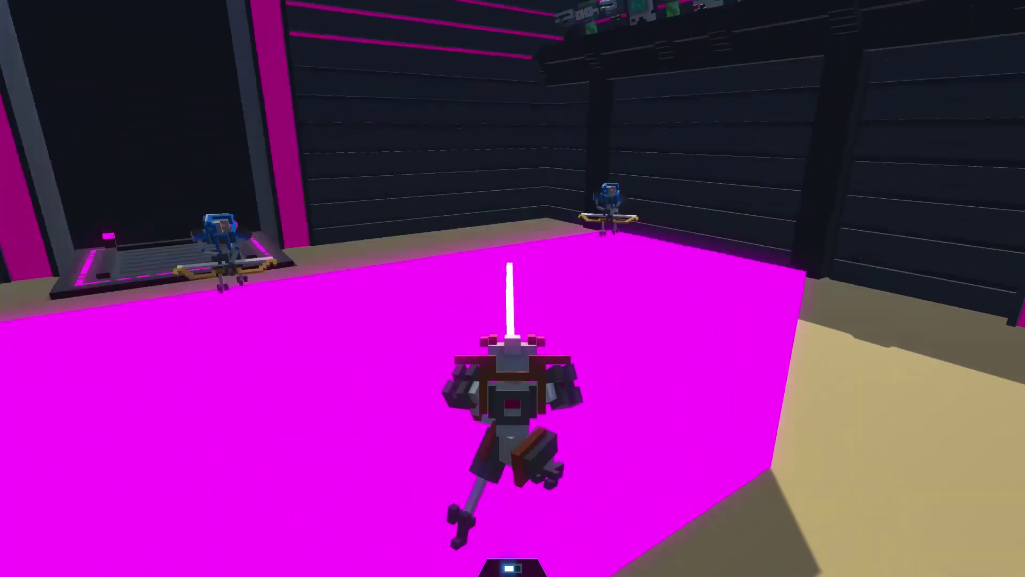
click(513, 289)
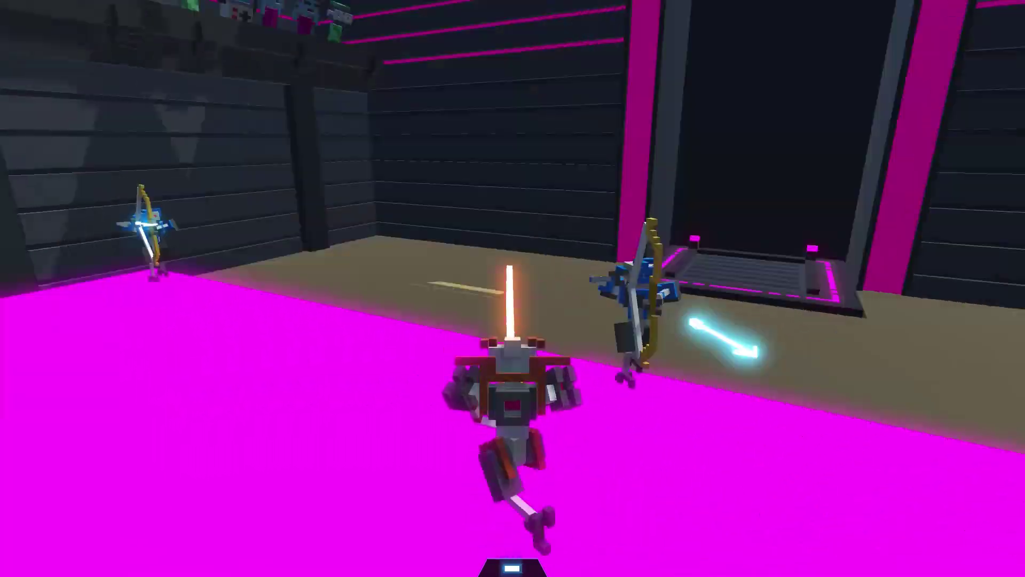
click(513, 289)
click(513, 289)
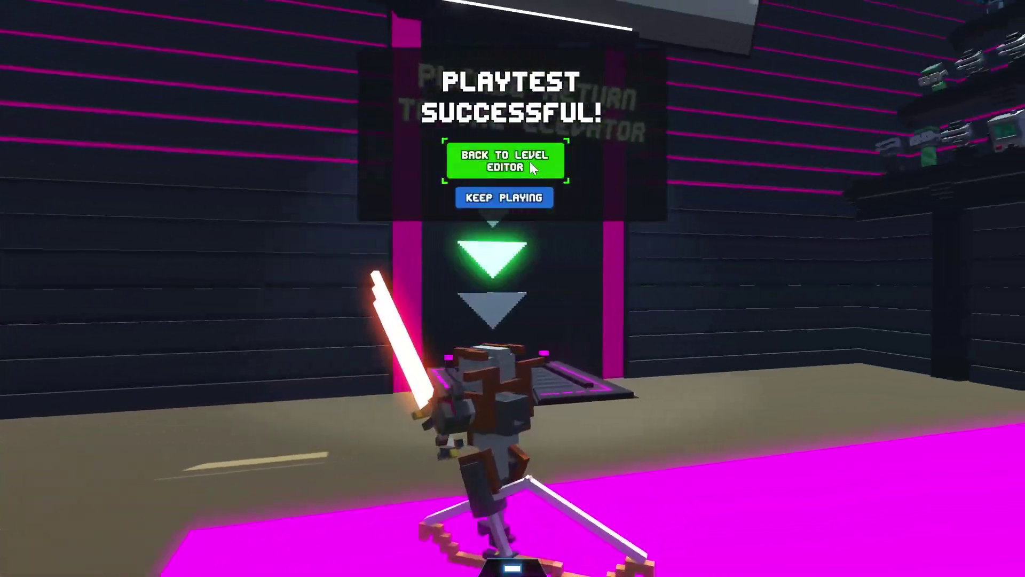
click(522, 164)
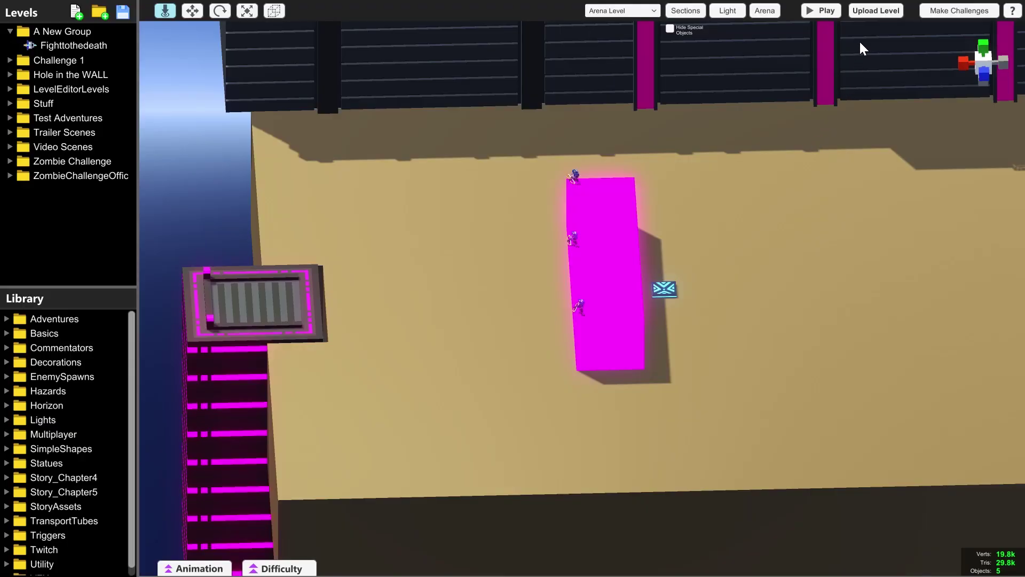
Step: Start uploading the level to the Steam Workshop and set its description to "Fight the three bow bots."
click(875, 11)
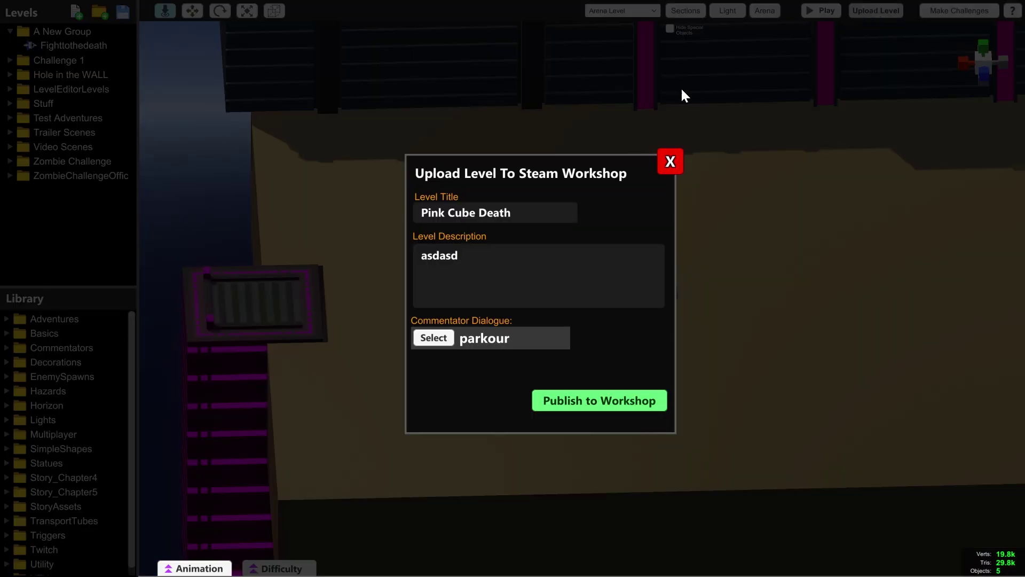
double_click(504, 264)
text(Fight the three bow bots)
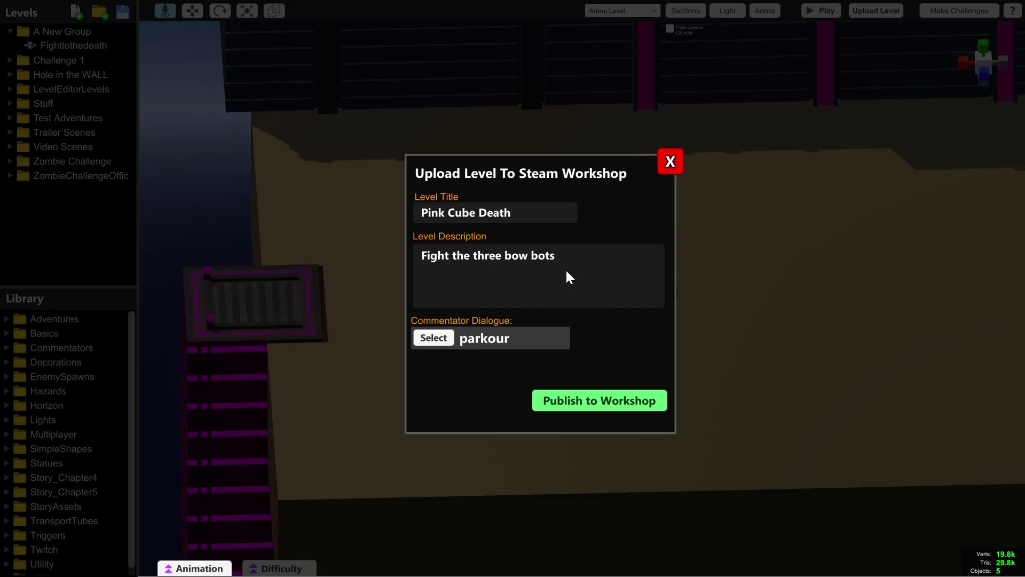
text(.)
Step: Choose "ugly" as the commentator dialogue and publish the level to the Workshop
click(443, 337)
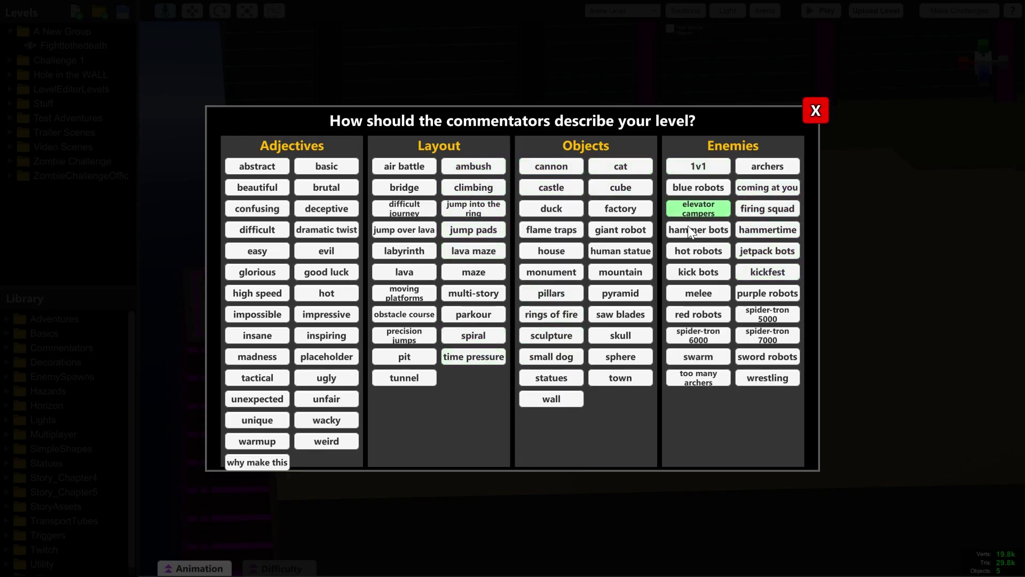
click(326, 377)
click(598, 402)
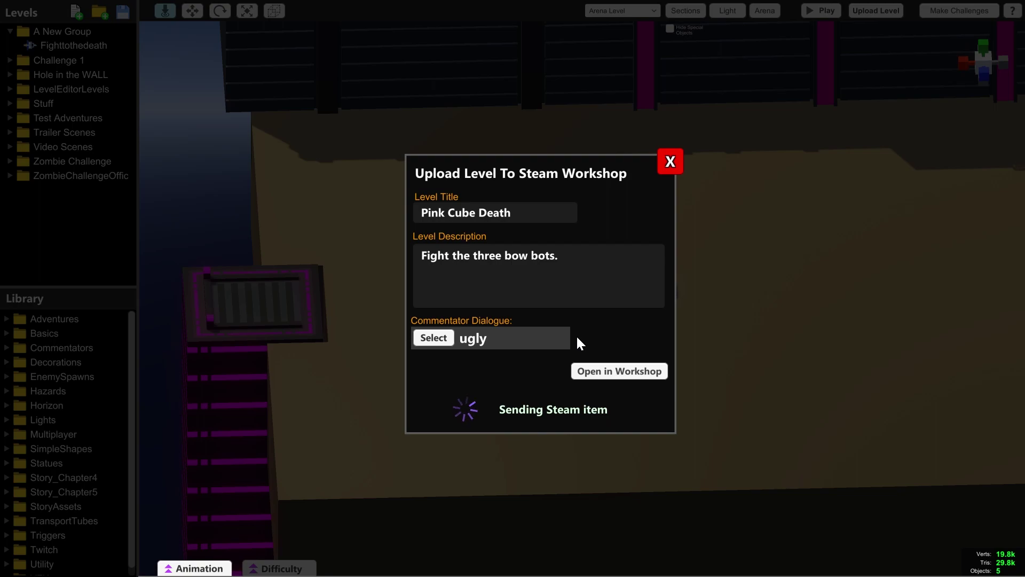
Step: Open the published level's Steam Workshop page and review its details, description and owner controls
click(608, 371)
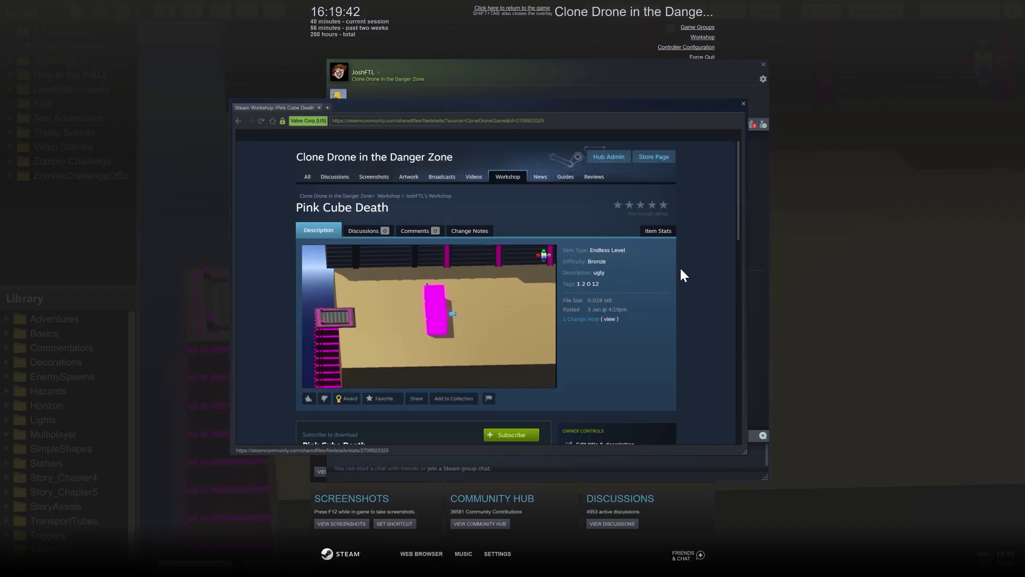
scroll(289, 321, down, 3)
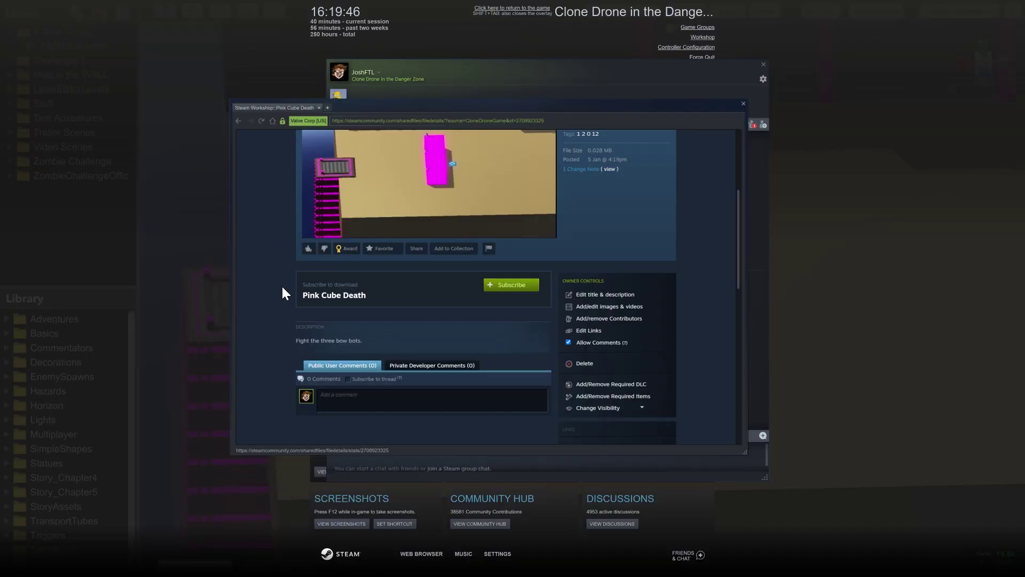
scroll(281, 284, up, 3)
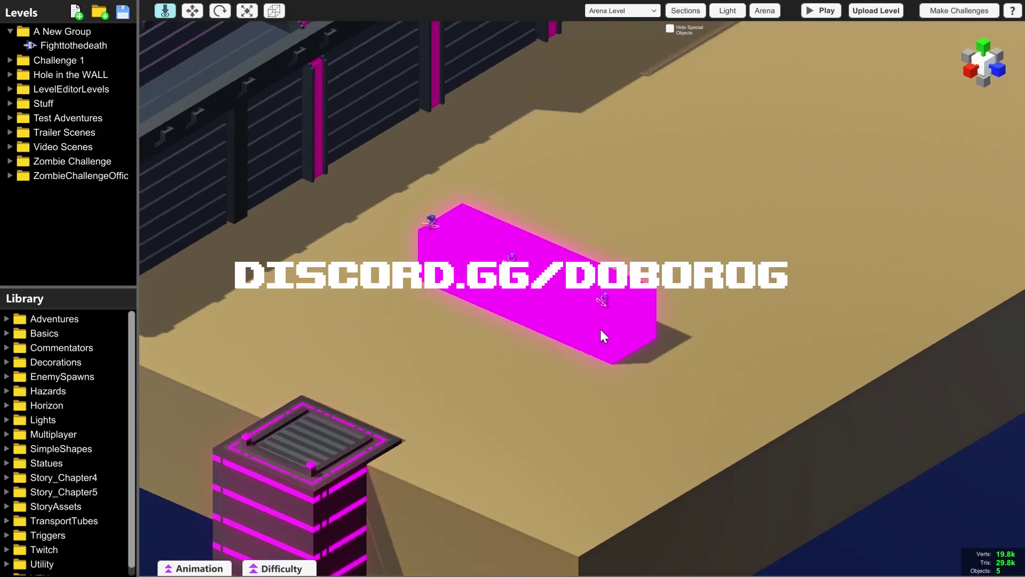
right_drag(600, 330, 629, 410)
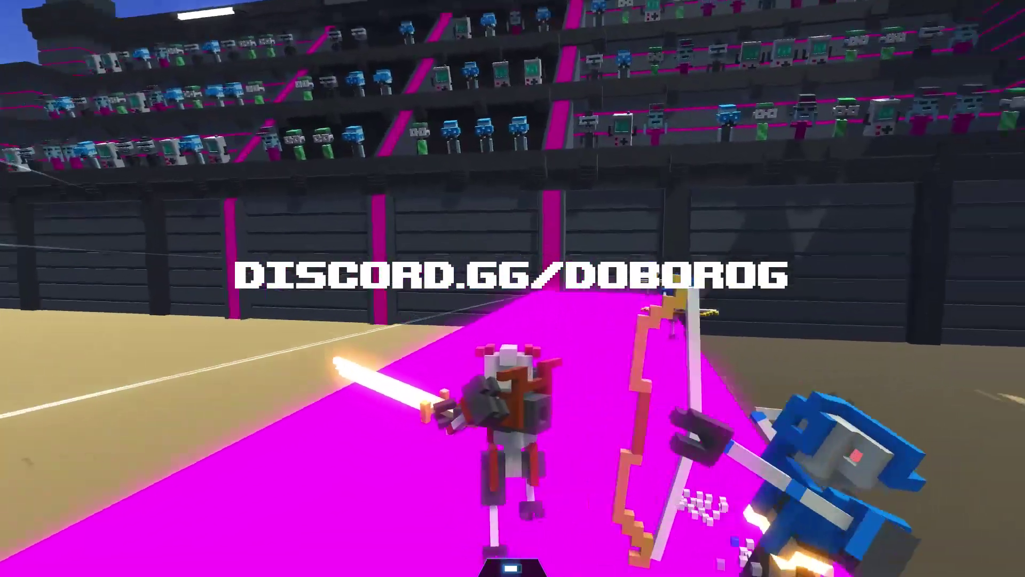